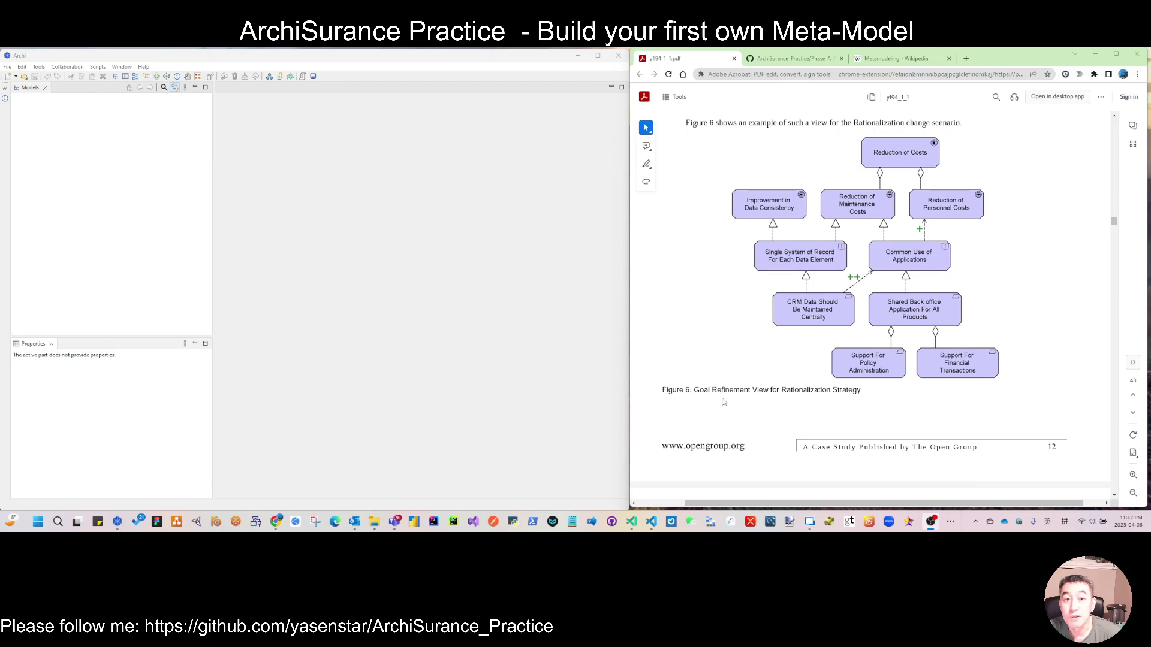
Switch Chrome from the ArchiSurance PDF to the 'Metamodeling - Wikipedia' article.
{"action": "left_click", "coordinate": [902, 60]}
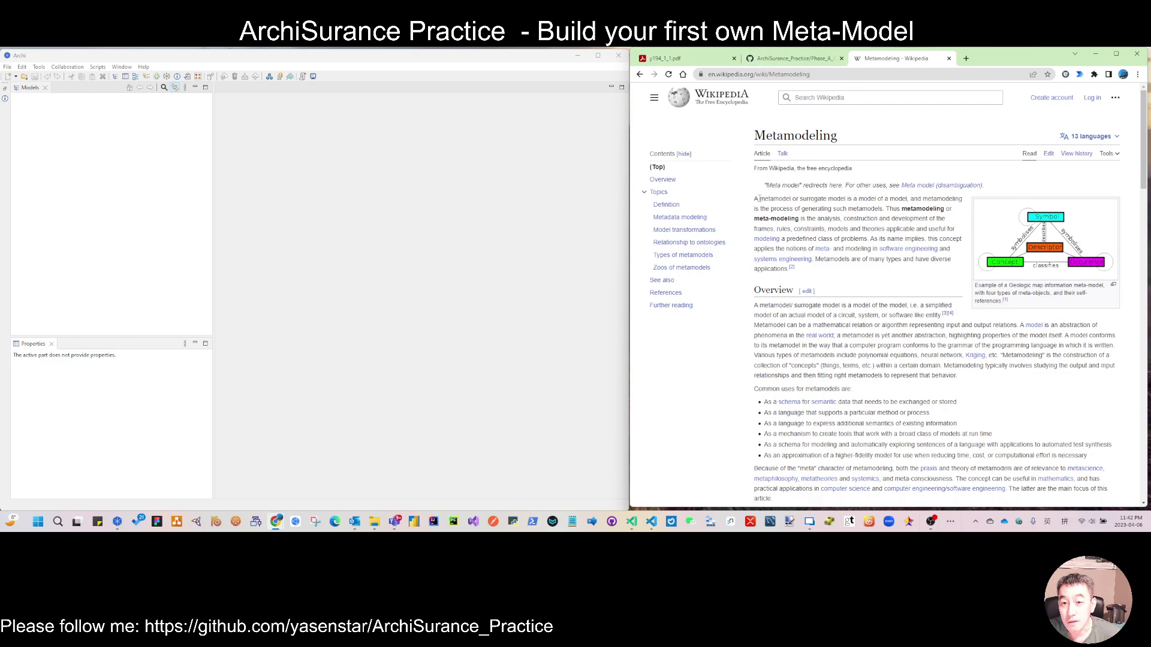
Highlight the article's opening metamodel definition, then switch to the GitHub ArchiSurance_Practice page.
{"action": "left_click_drag", "start_coordinate": [755, 200], "coordinate": [884, 209]}
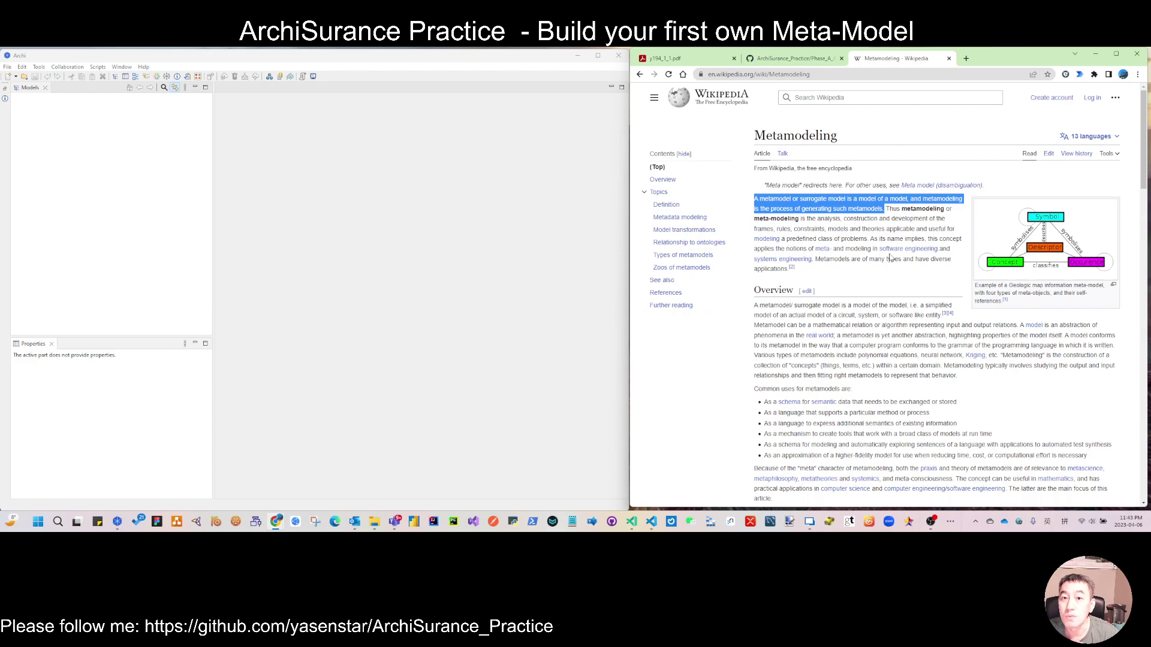
{"action": "left_click", "coordinate": [789, 58]}
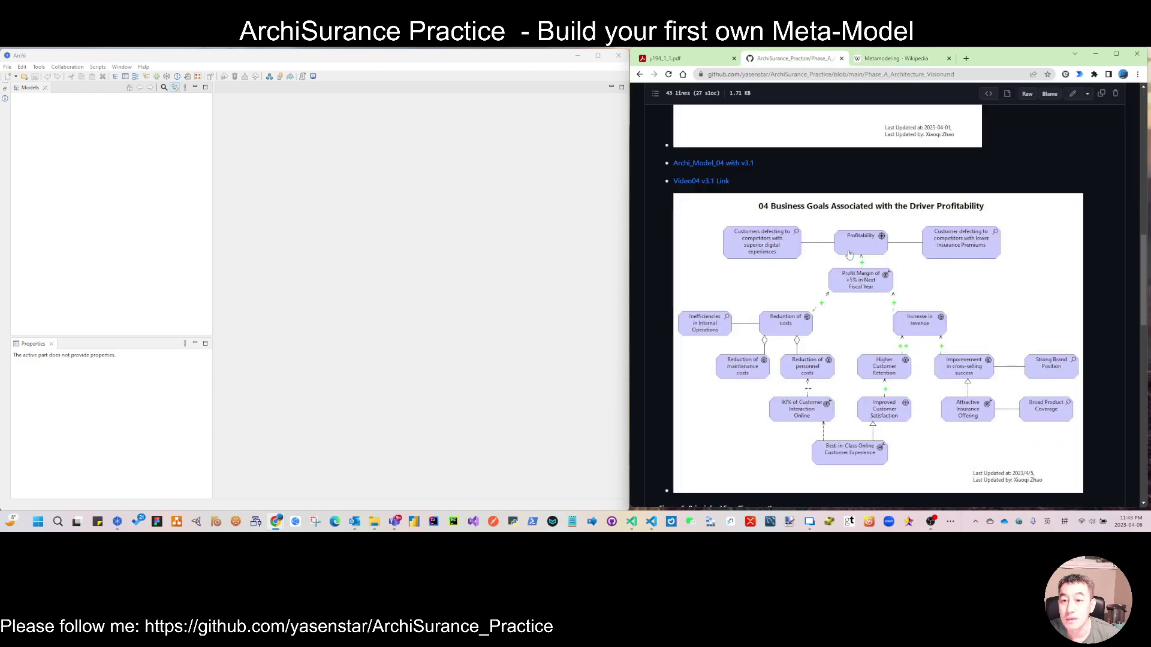
Scroll up to Figure 4's Business Goals Associated with the Driver Profitability diagram.
{"action": "scroll", "coordinate": [863, 271], "scroll_direction": "up", "scroll_amount": 1}
{"action": "scroll", "coordinate": [863, 272], "scroll_direction": "up", "scroll_amount": 3}
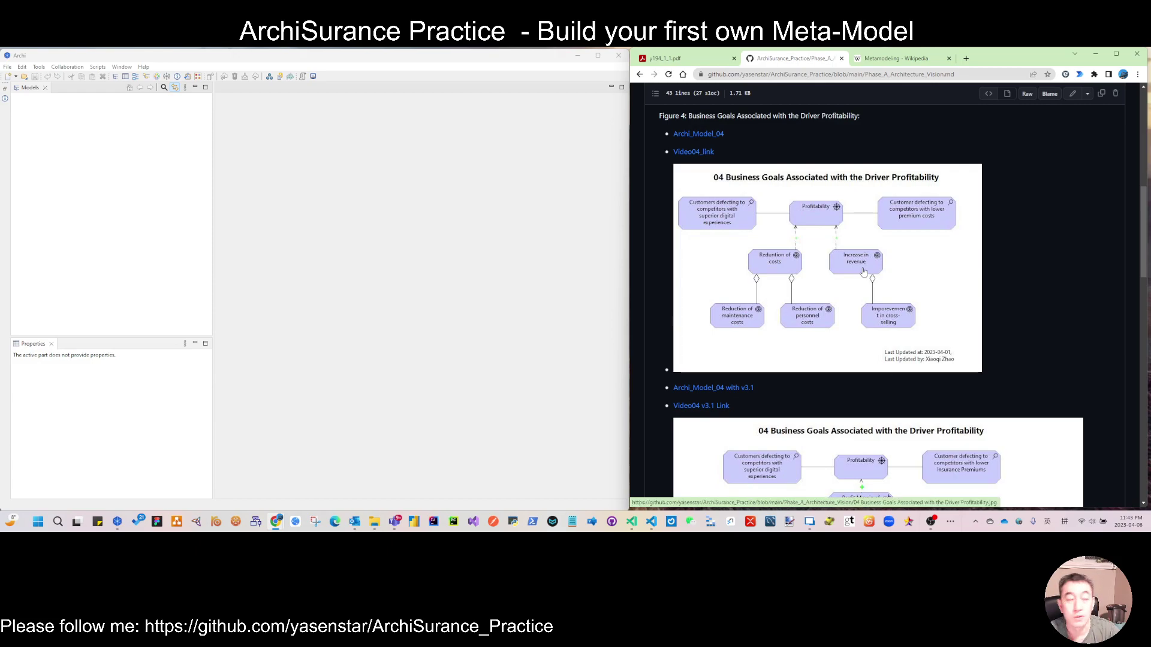
Reopen ArchiSurance_Practice.archimate via Open Recent and expand the Phase_A_Vision views folder.
{"action": "left_click", "coordinate": [9, 68]}
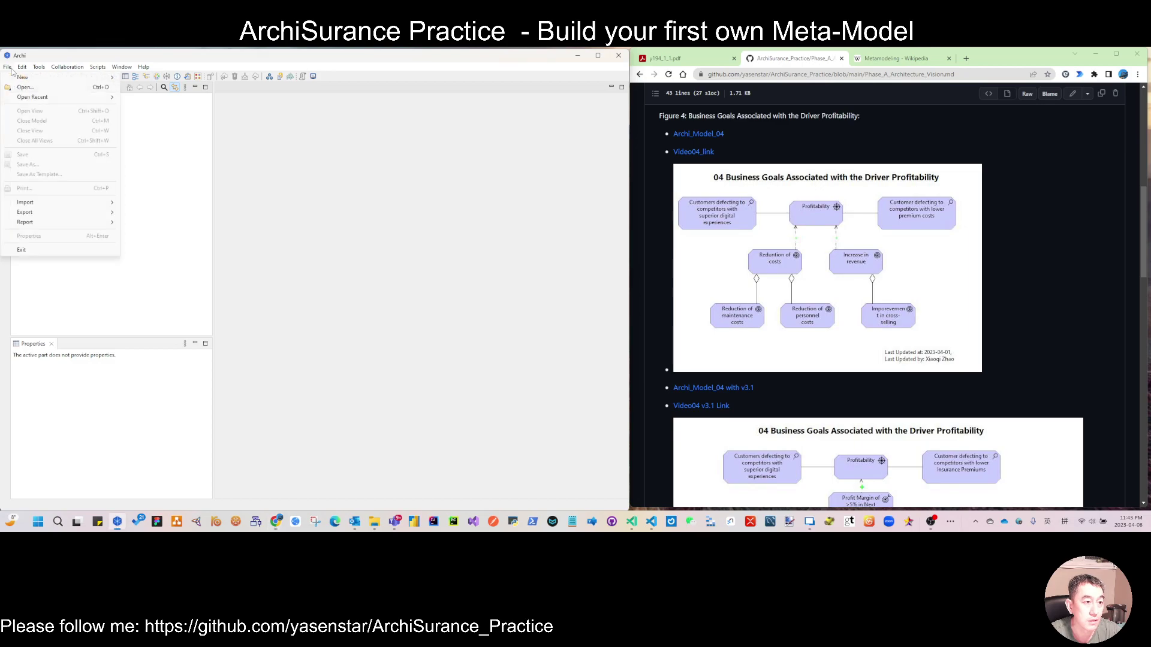
{"action": "mouse_move", "coordinate": [63, 97]}
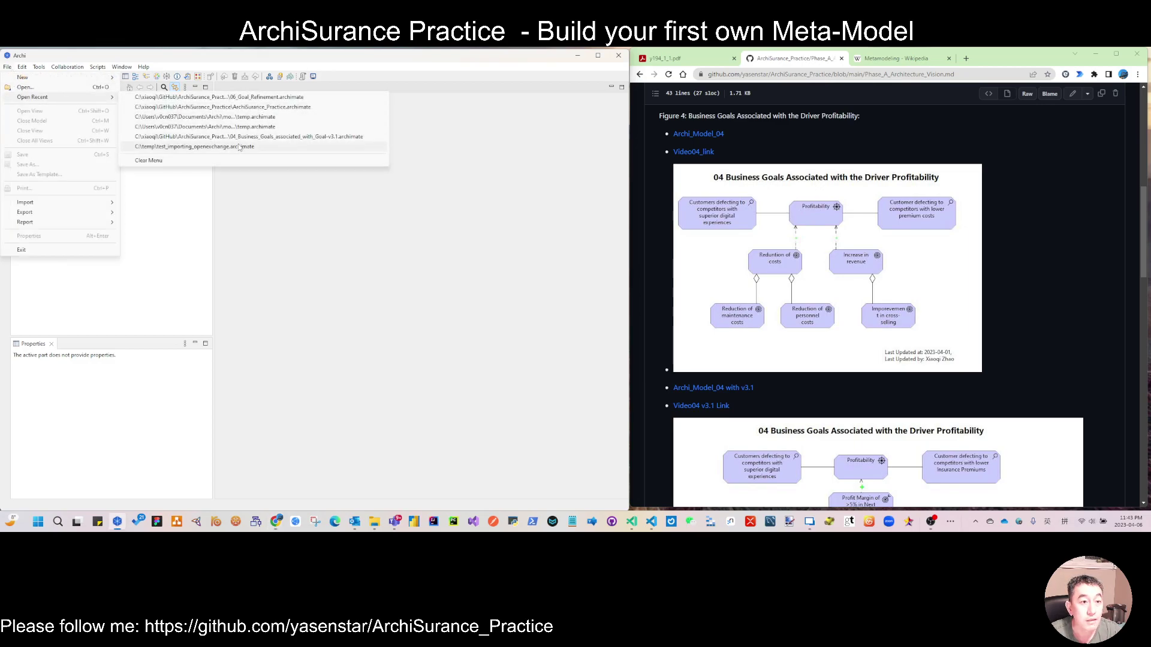
{"action": "left_click", "coordinate": [259, 108]}
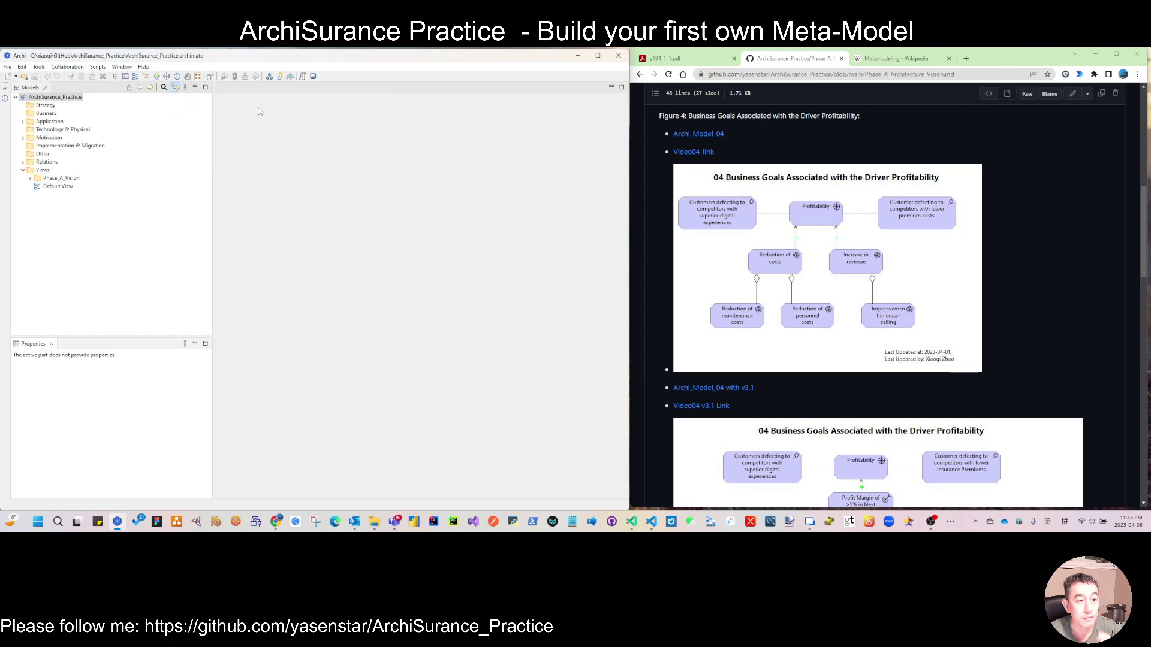
{"action": "left_click", "coordinate": [29, 178]}
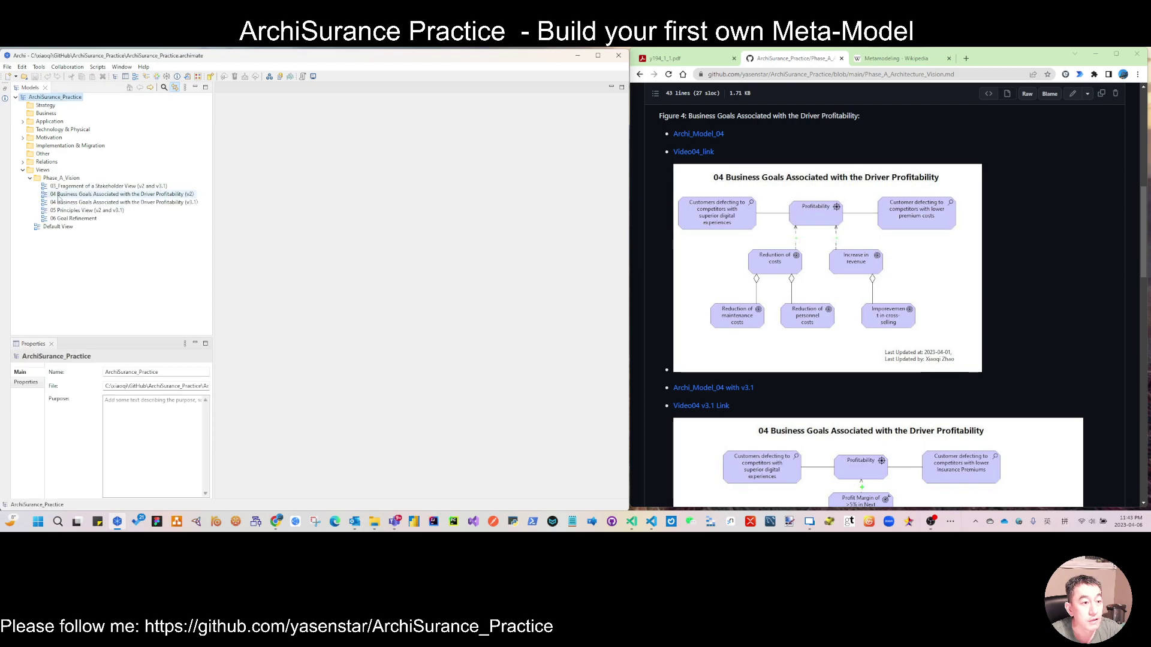
{"action": "left_click", "coordinate": [101, 187]}
Open the 03_Fragement of a Stakeholder View diagram and narrow the Models tree panel.
{"action": "double_click", "coordinate": [100, 187]}
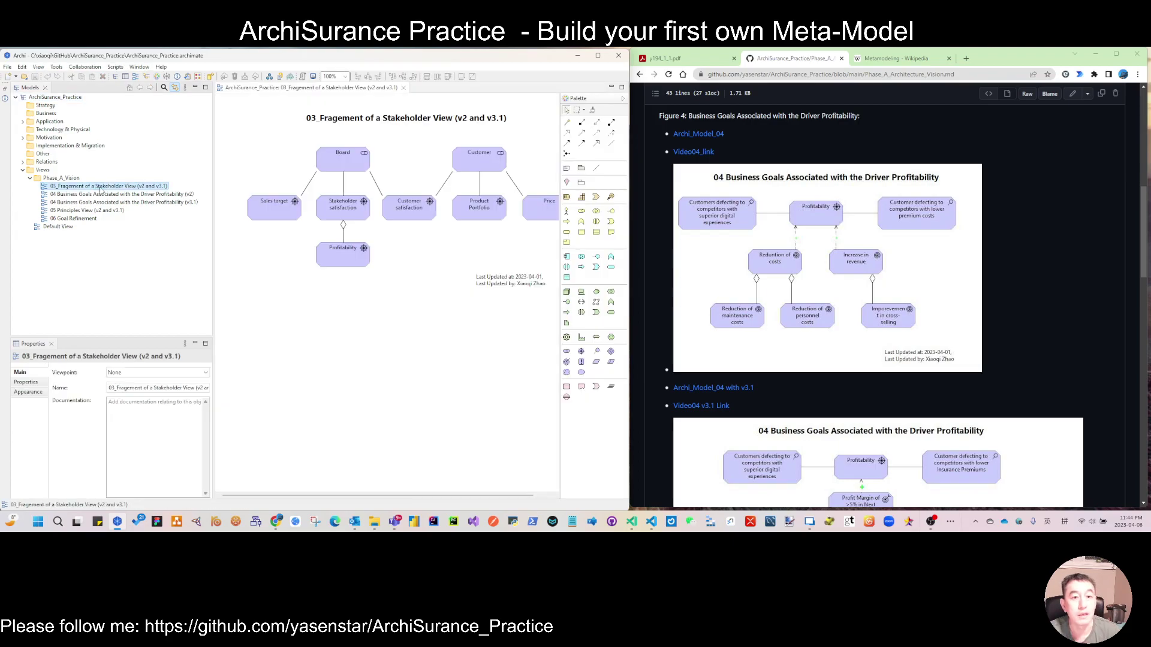
{"action": "left_click_drag", "start_coordinate": [214, 214], "coordinate": [194, 219]}
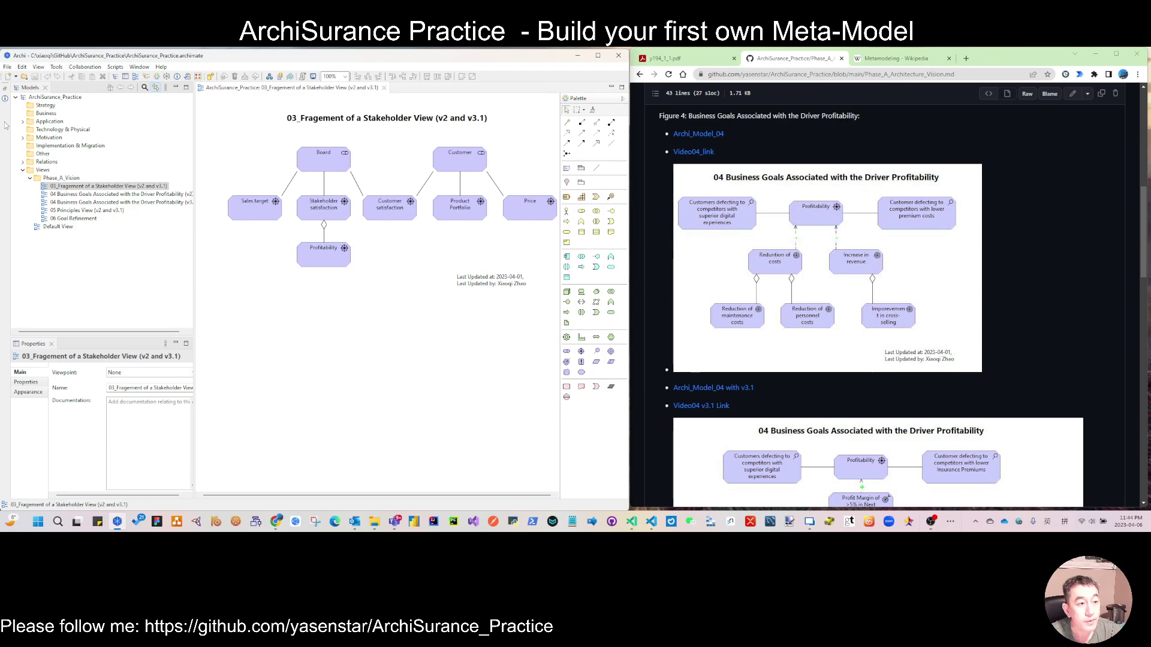
{"action": "left_click", "coordinate": [61, 178]}
{"action": "right_click", "coordinate": [65, 180]}
Duplicate the Default View in the Models tree.
{"action": "left_click", "coordinate": [60, 228]}
{"action": "left_click", "coordinate": [59, 227]}
{"action": "right_click", "coordinate": [58, 229]}
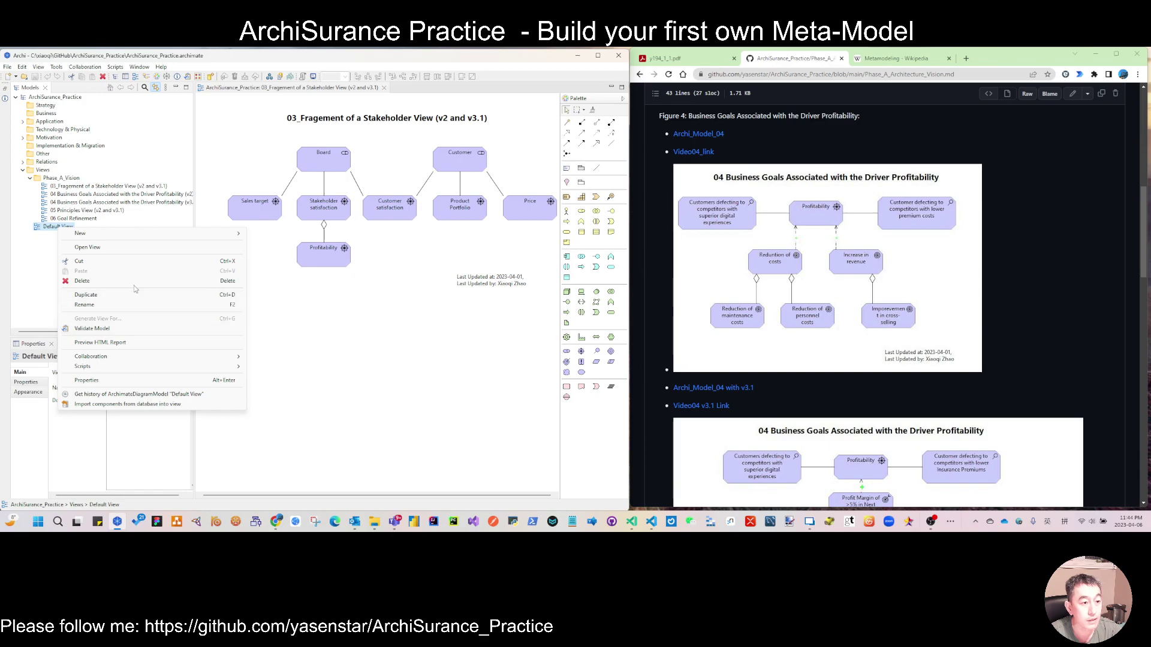
{"action": "left_click", "coordinate": [120, 295]}
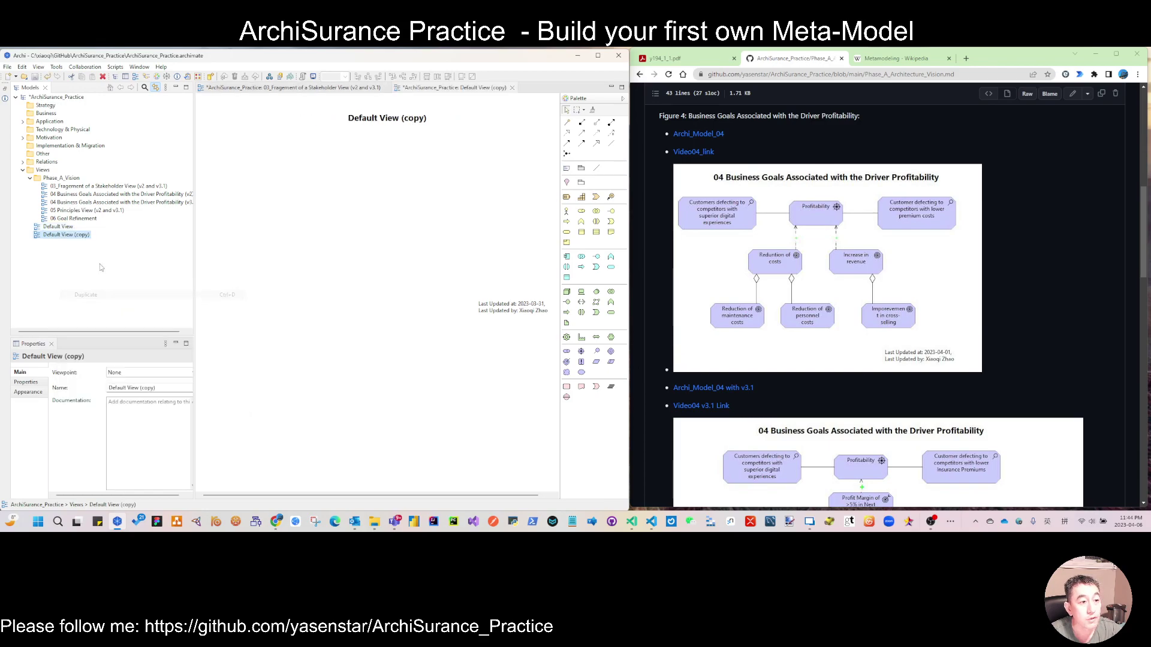
Rename the copy to 'Phase_A_Meta-Model' and move it into the Phase_A_Vision folder.
{"action": "left_click", "coordinate": [73, 236]}
{"action": "type", "text": "Phase"}
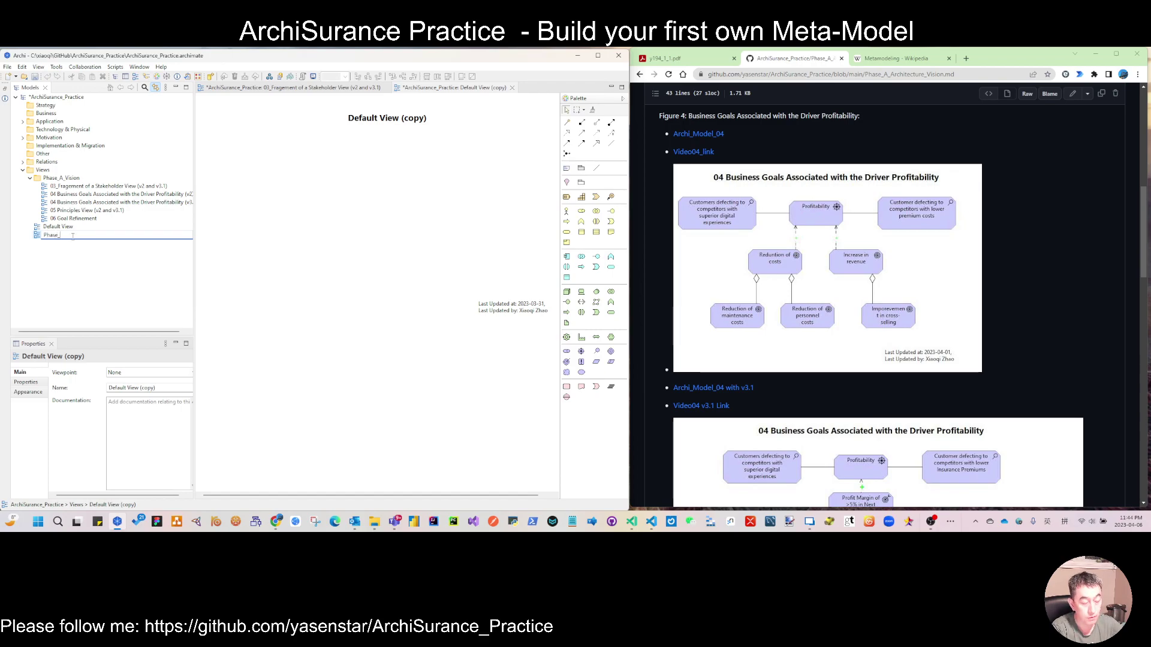
{"action": "type", "text": "_A_Met"}
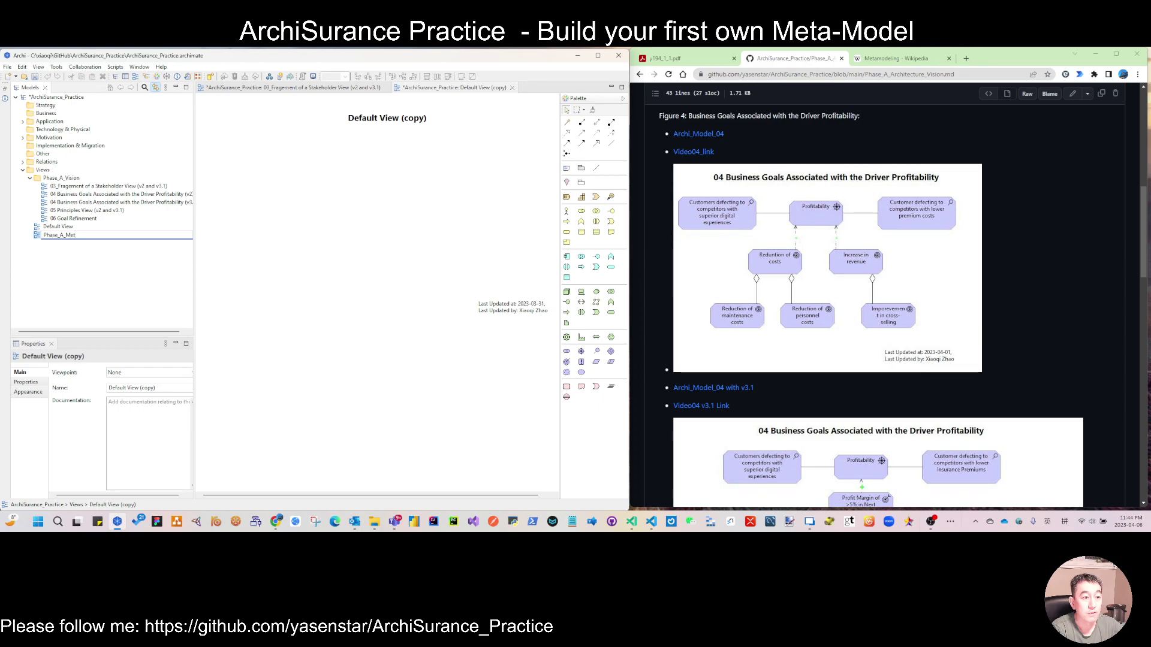
{"action": "type", "text": "a-Model"}
{"action": "key", "text": "Return"}
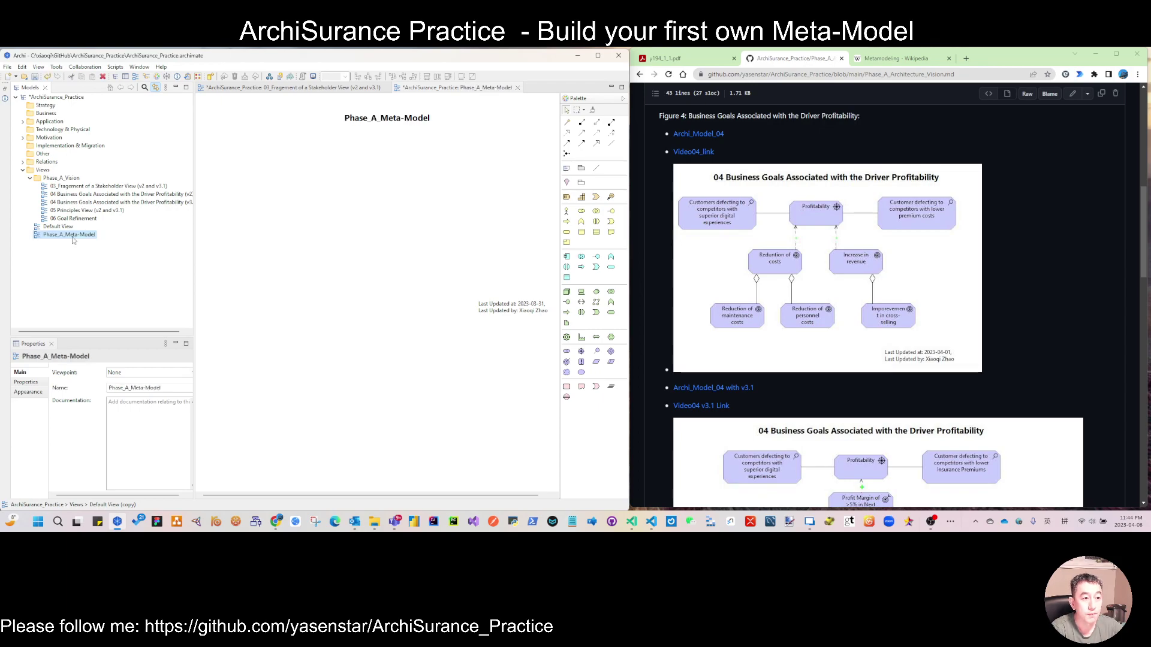
{"action": "left_click_drag", "start_coordinate": [73, 231], "coordinate": [61, 178]}
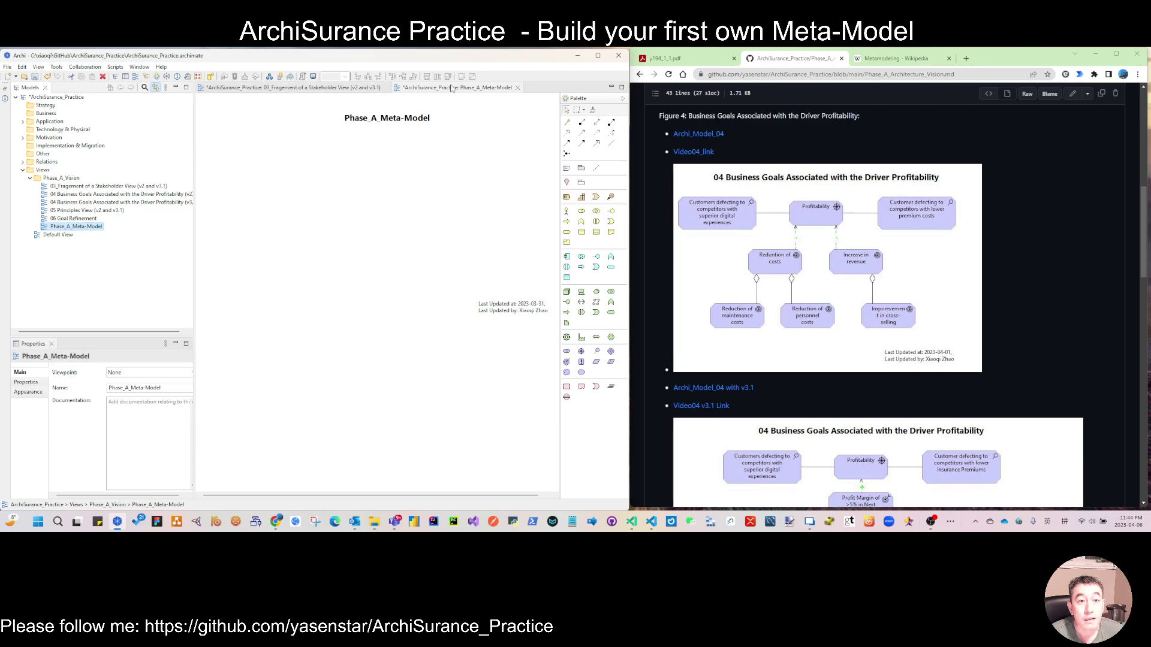
{"action": "left_click", "coordinate": [139, 67]}
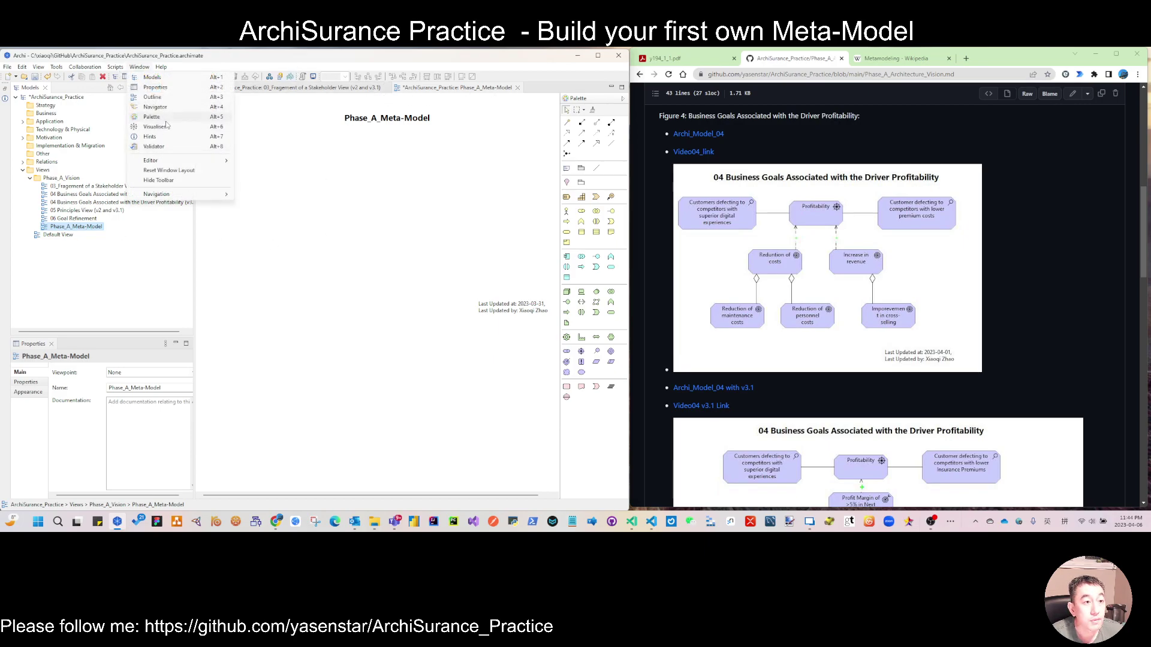
Split the editor with the stakeholder view below Phase_A_Meta-Model, widen editors, reposition the title note.
{"action": "left_click", "coordinate": [461, 159]}
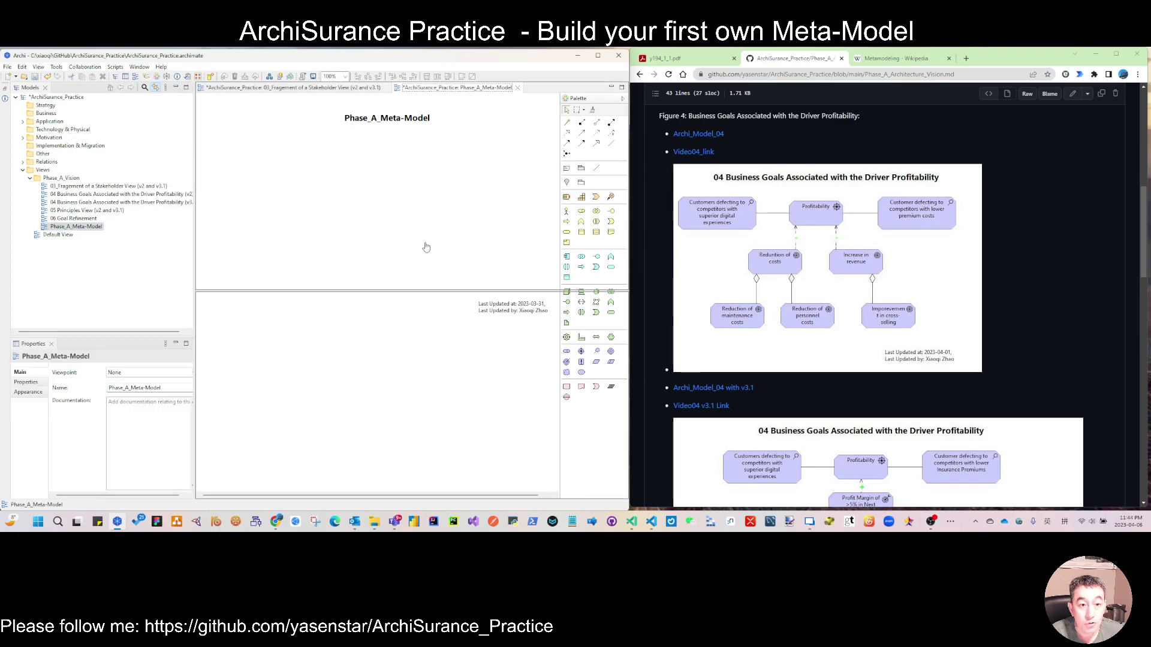
{"action": "left_click_drag", "start_coordinate": [420, 291], "coordinate": [420, 292]}
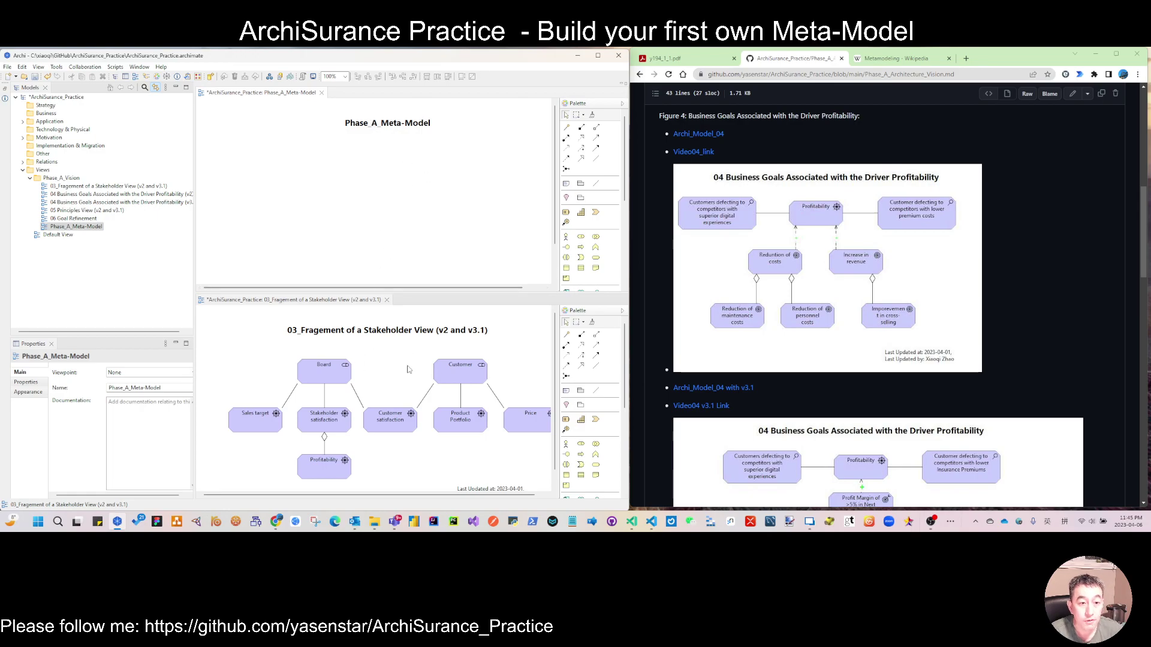
{"action": "left_click_drag", "start_coordinate": [190, 299], "coordinate": [155, 299]}
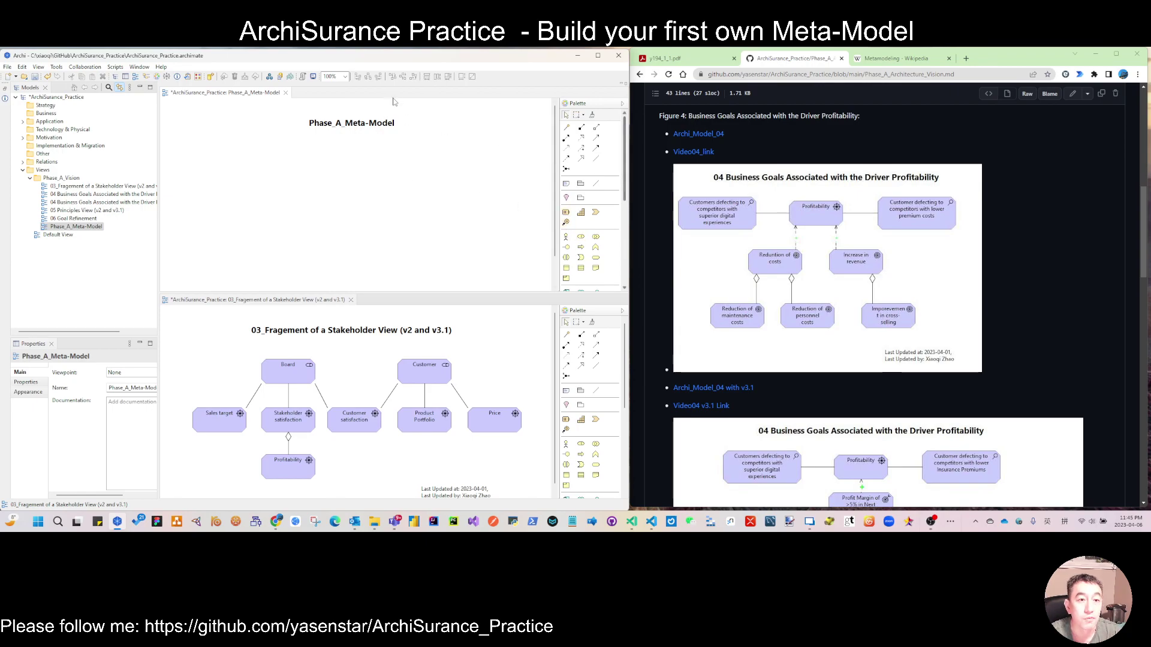
{"action": "left_click_drag", "start_coordinate": [380, 124], "coordinate": [384, 118]}
{"action": "left_click_drag", "start_coordinate": [625, 192], "coordinate": [629, 274]}
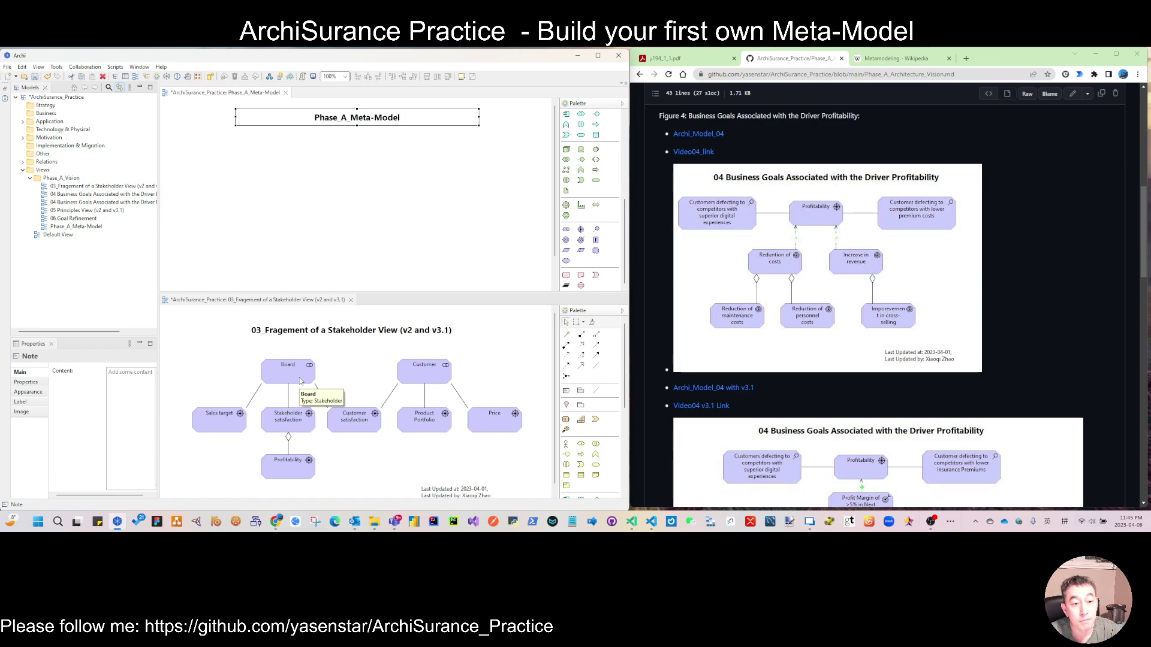
Add a Stakeholder element at the view's top-left, just below the Phase_A_Meta-Model title note.
{"action": "left_click", "coordinate": [566, 229]}
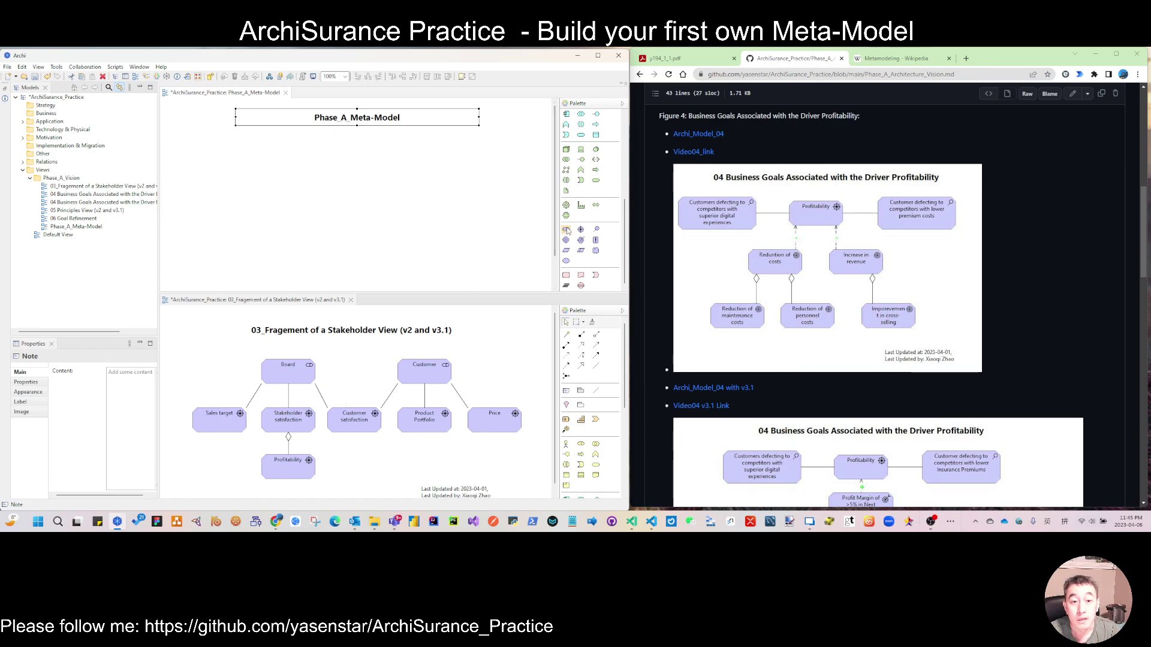
{"action": "left_click", "coordinate": [334, 146]}
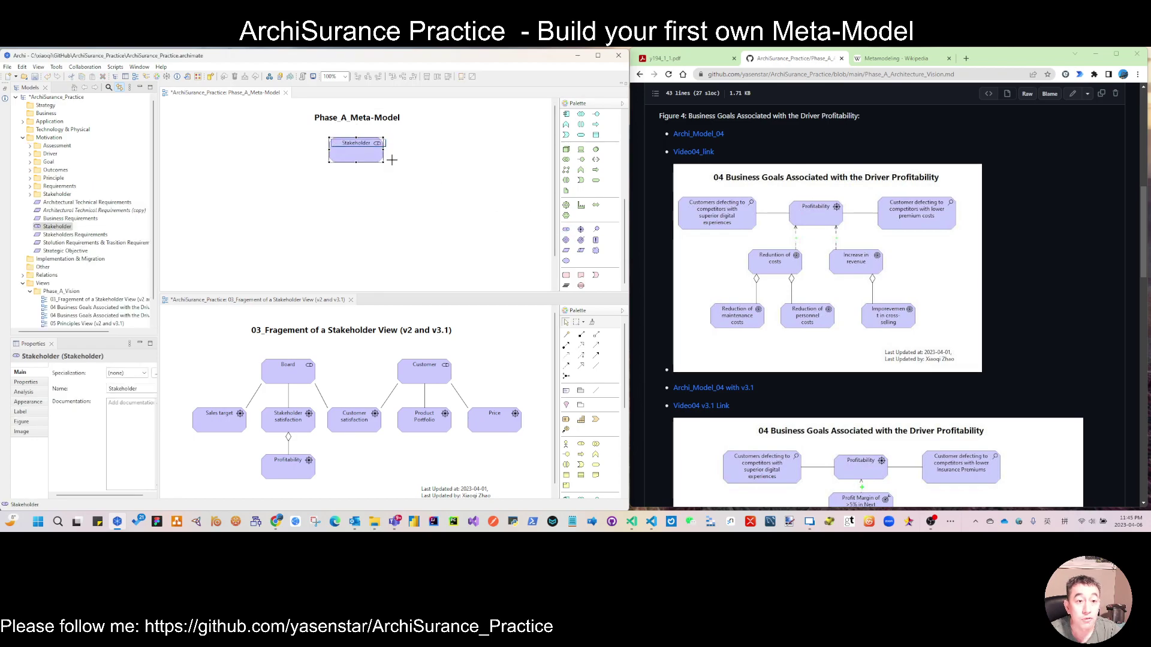
{"action": "left_click", "coordinate": [387, 164]}
{"action": "left_click_drag", "start_coordinate": [363, 155], "coordinate": [365, 156]}
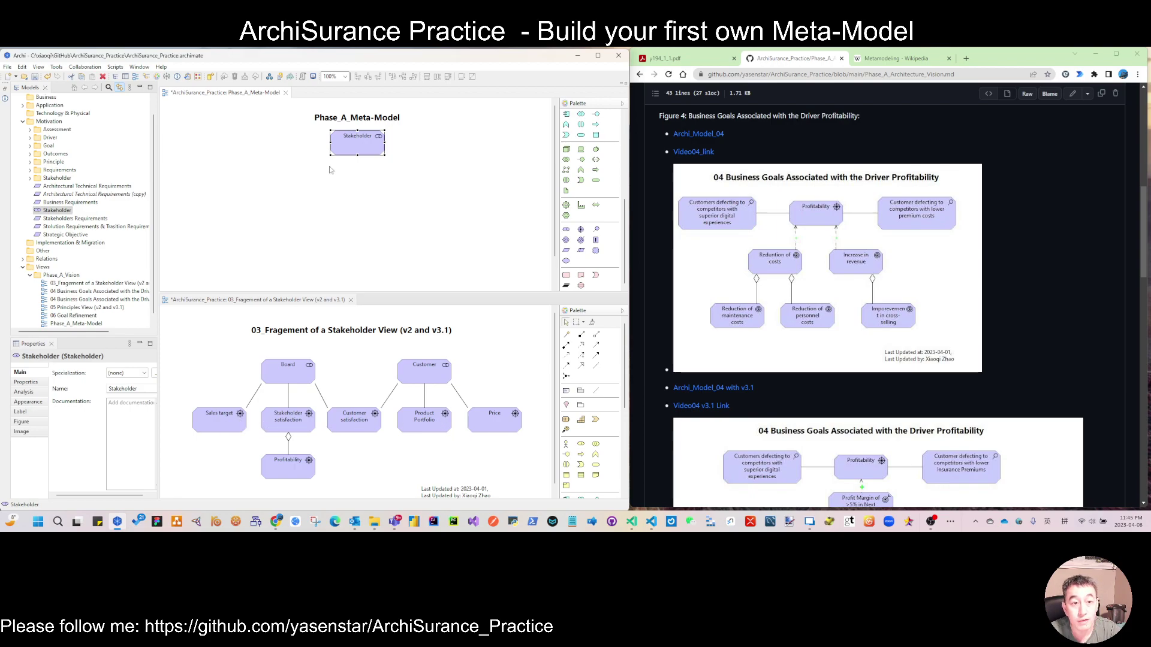
{"action": "left_click_drag", "start_coordinate": [355, 143], "coordinate": [259, 141]}
{"action": "left_click", "coordinate": [368, 114]}
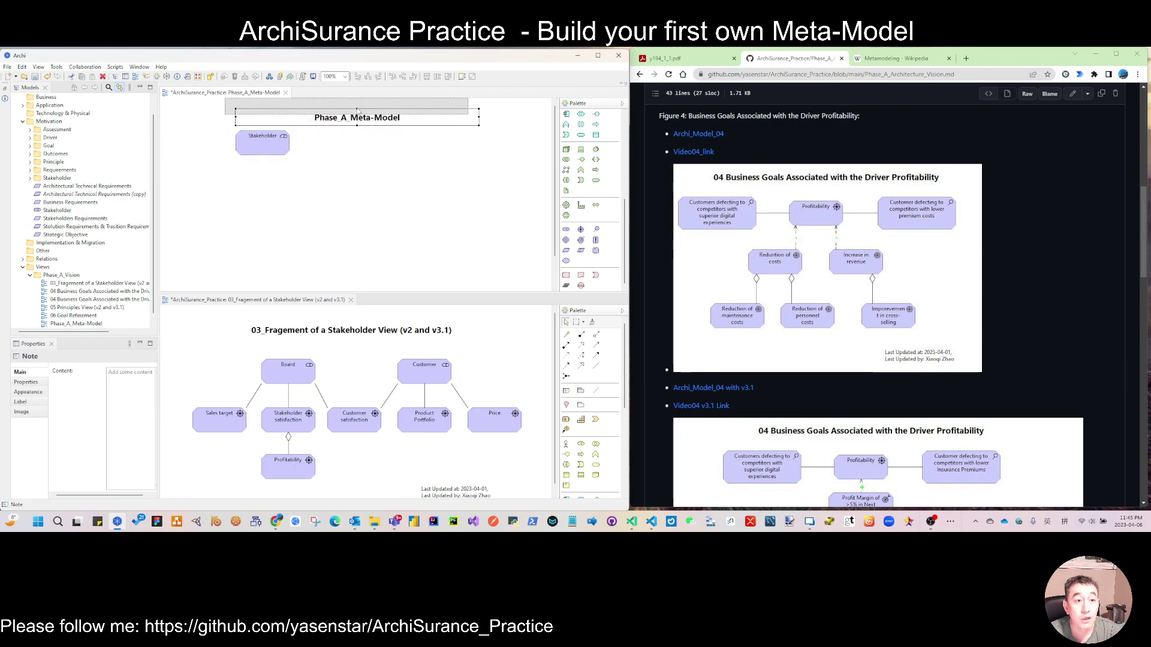
{"action": "left_click_drag", "start_coordinate": [368, 112], "coordinate": [368, 114]}
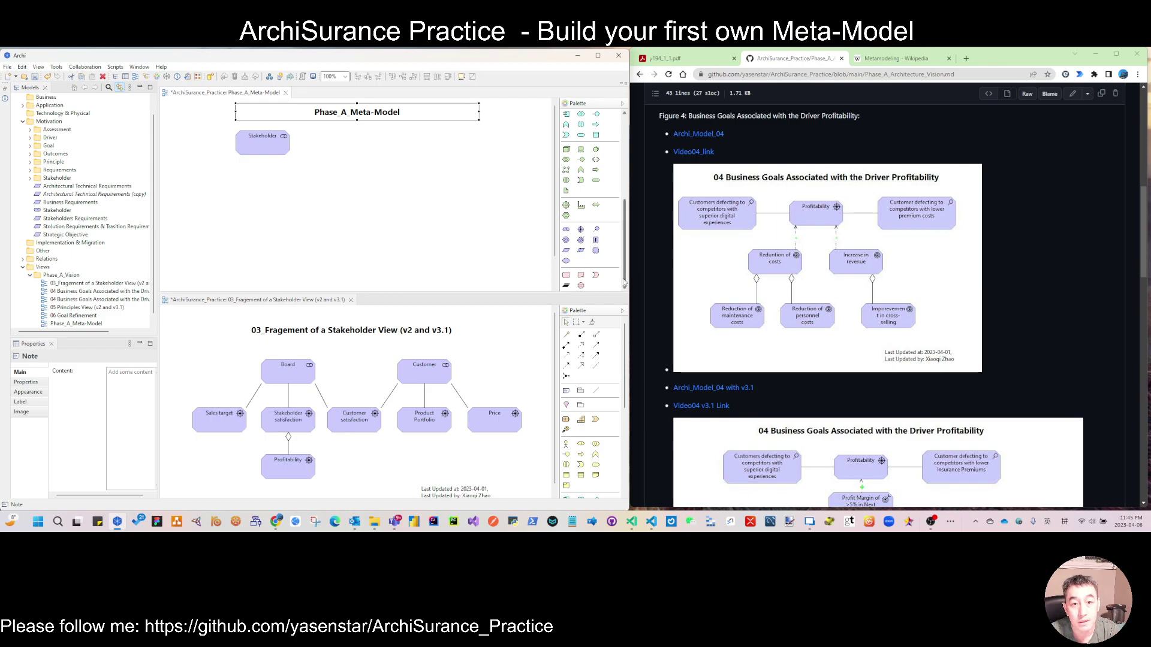
Place a Driver element to the right of Stakeholder, keeping the name 'Driver'.
{"action": "left_click", "coordinate": [581, 229]}
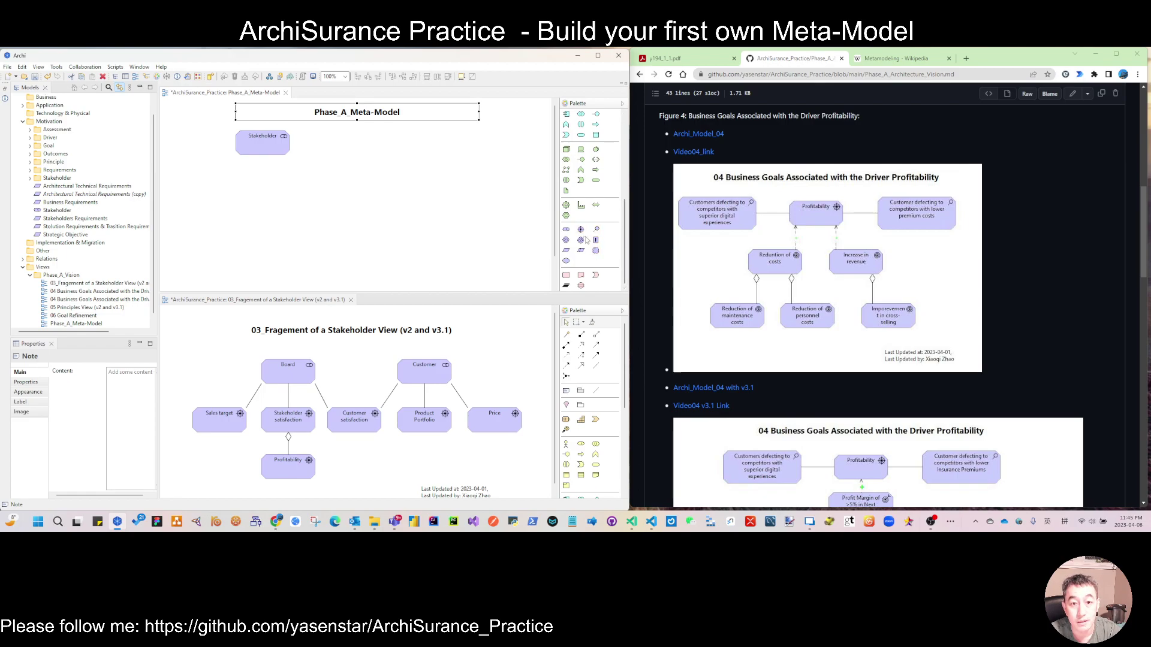
{"action": "left_click", "coordinate": [362, 130]}
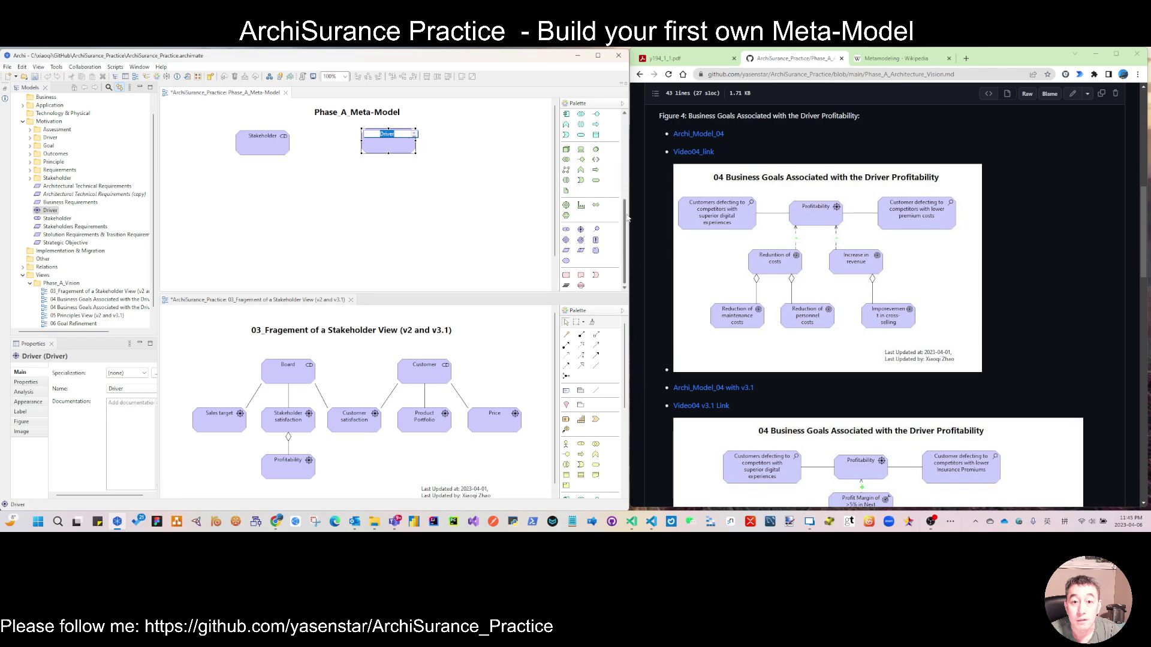
{"action": "left_click_drag", "start_coordinate": [623, 217], "coordinate": [623, 130]}
{"action": "key", "text": "Return"}
Draw an association relation from Driver to Stakeholder.
{"action": "left_click", "coordinate": [595, 159]}
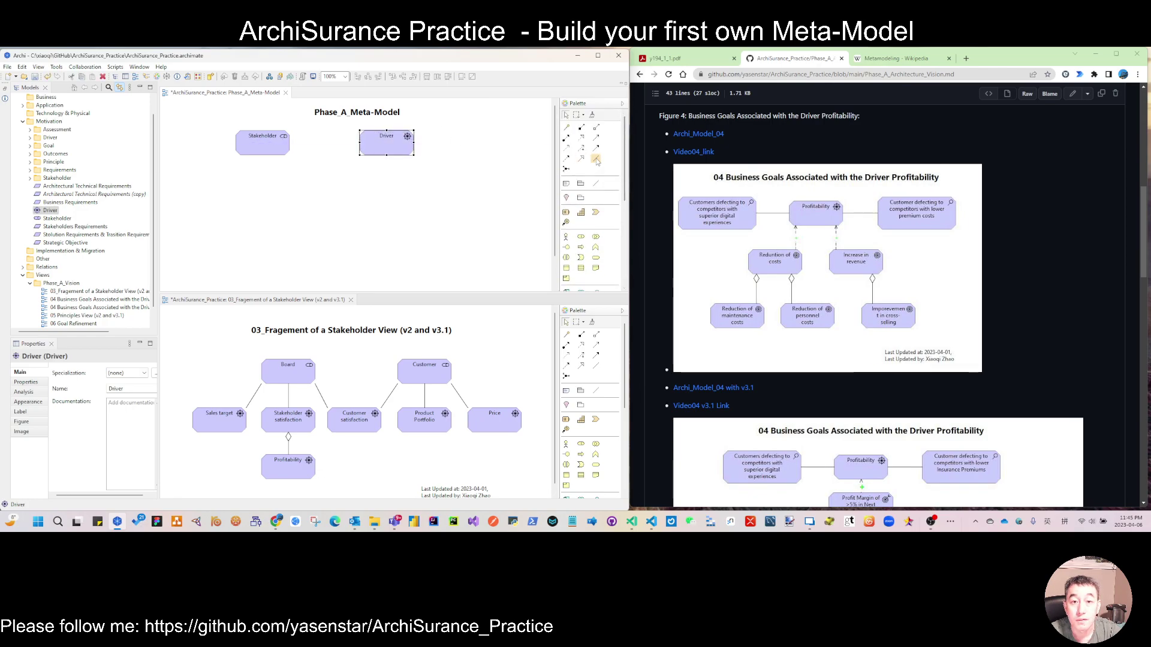
{"action": "left_click", "coordinate": [375, 144]}
{"action": "left_click", "coordinate": [280, 146]}
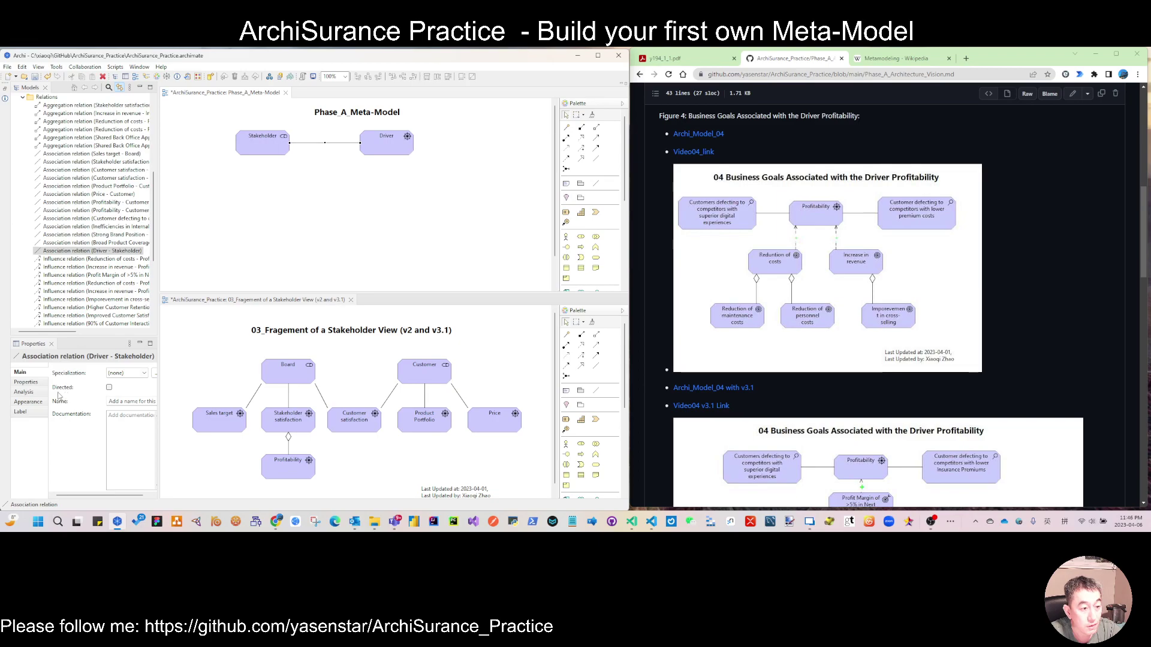
Toggle the association's Directed property on and back off, then shift Driver slightly right.
{"action": "left_click", "coordinate": [110, 387]}
{"action": "left_click", "coordinate": [321, 159]}
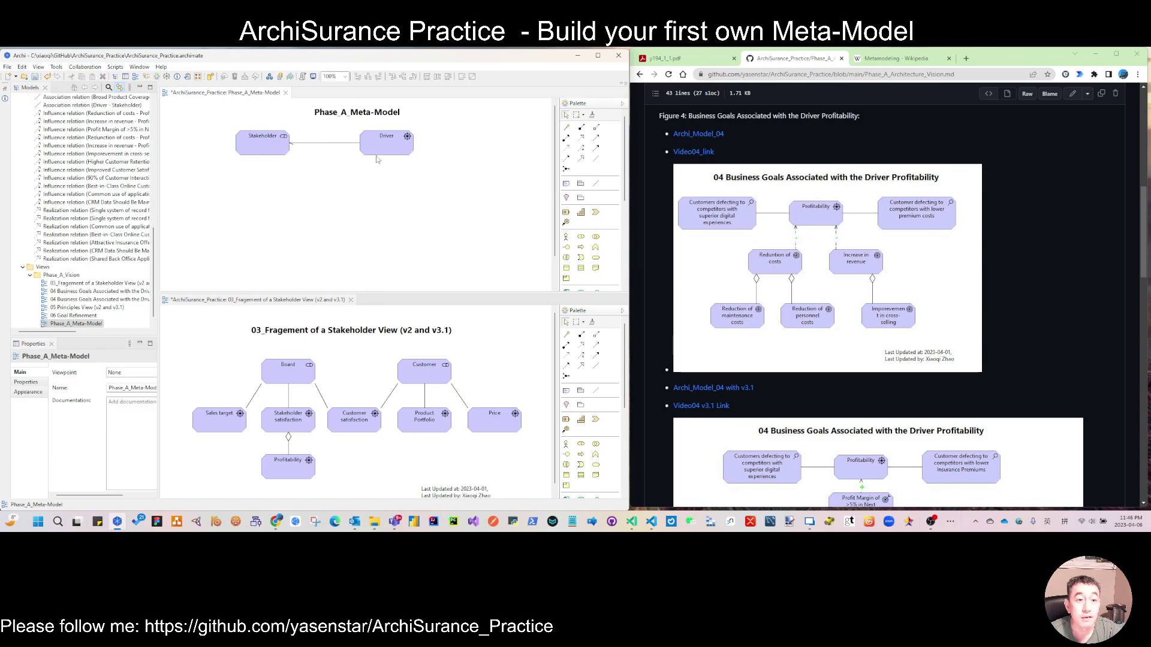
{"action": "mouse_move", "coordinate": [305, 147]}
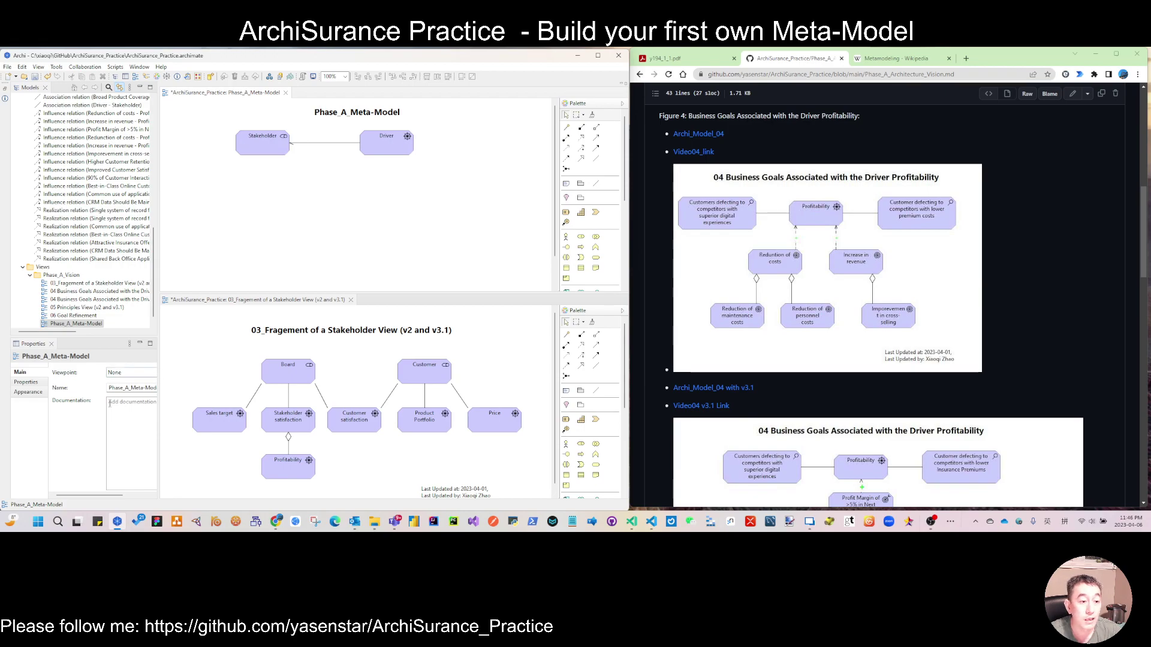
{"action": "left_click", "coordinate": [300, 144]}
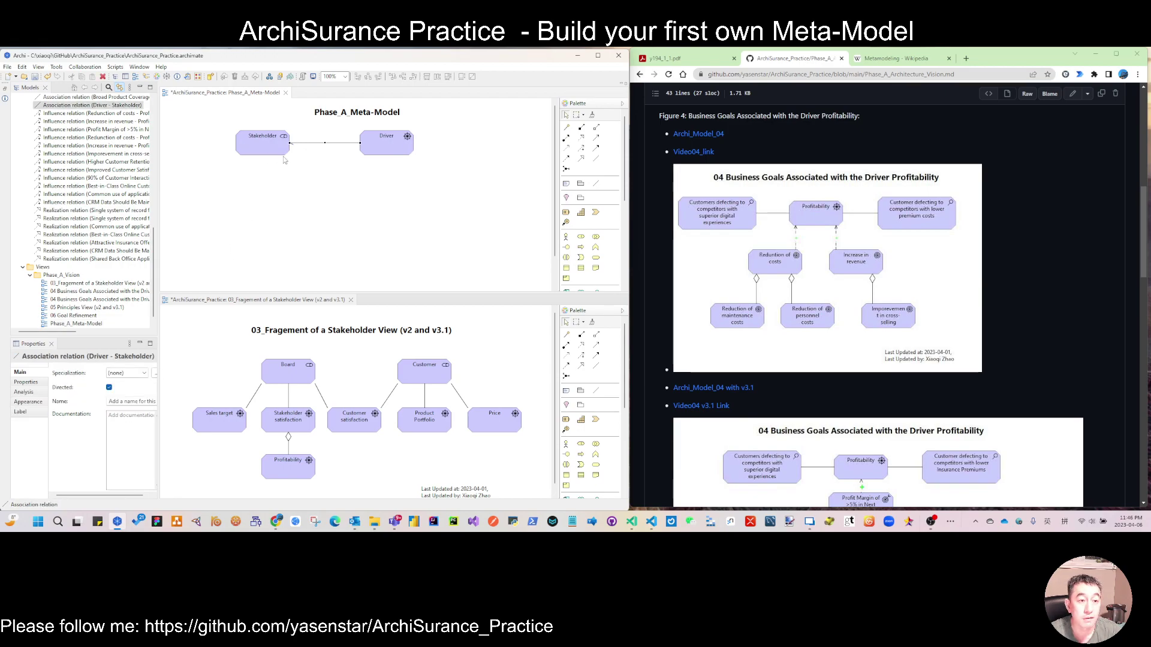
{"action": "left_click", "coordinate": [109, 388]}
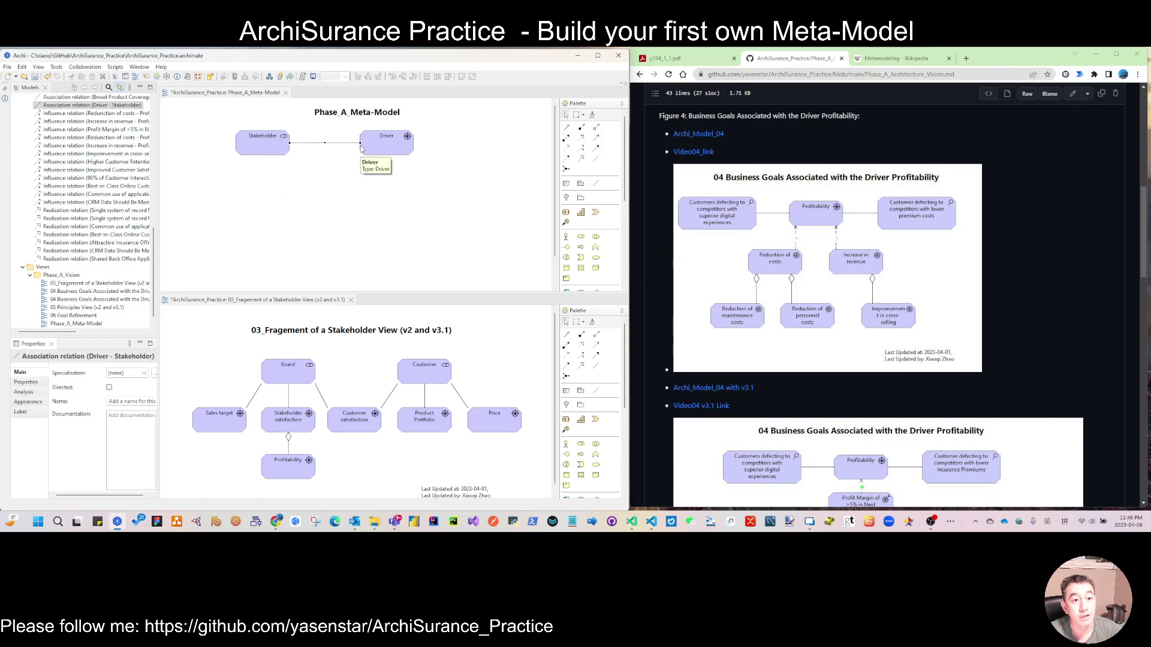
{"action": "left_click", "coordinate": [352, 181]}
{"action": "left_click_drag", "start_coordinate": [386, 151], "coordinate": [395, 149]}
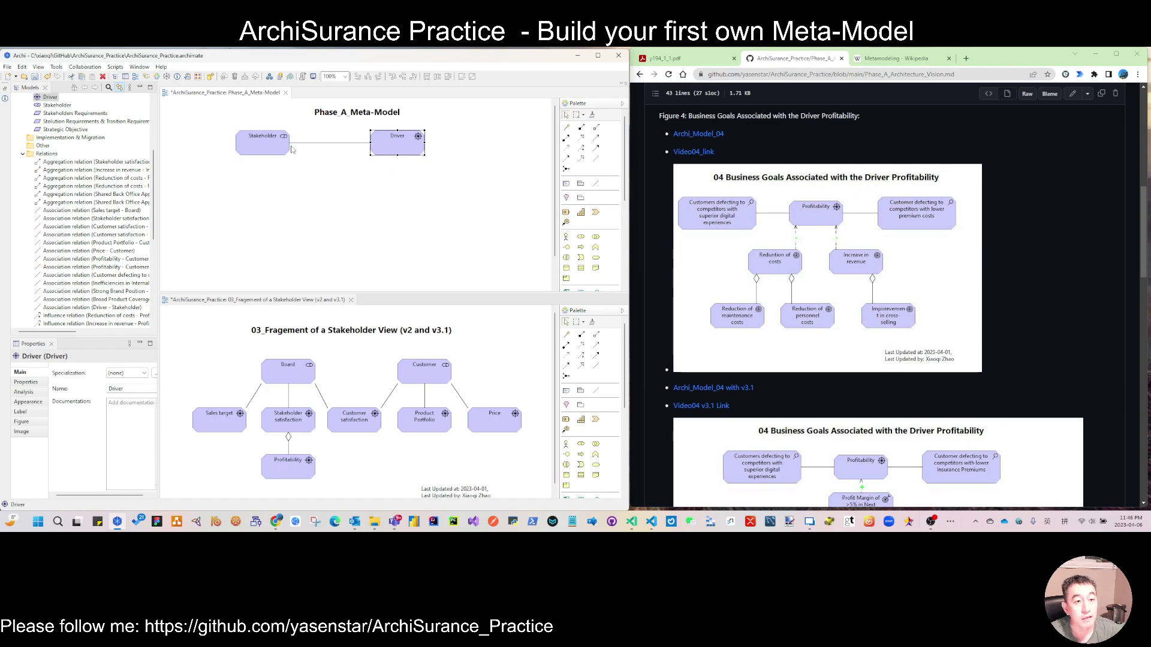